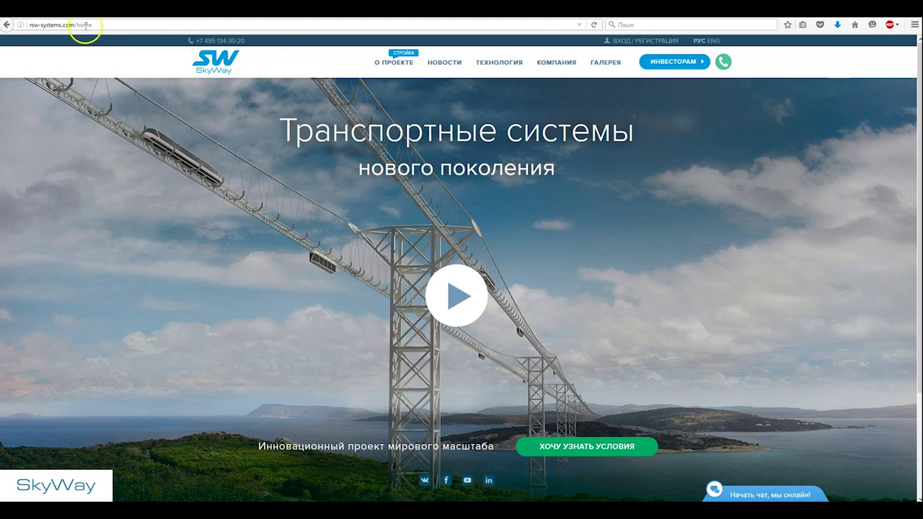
# Log in to the personal account with the account e-mail and open the webinar calendar
pyautogui.click(622, 41)
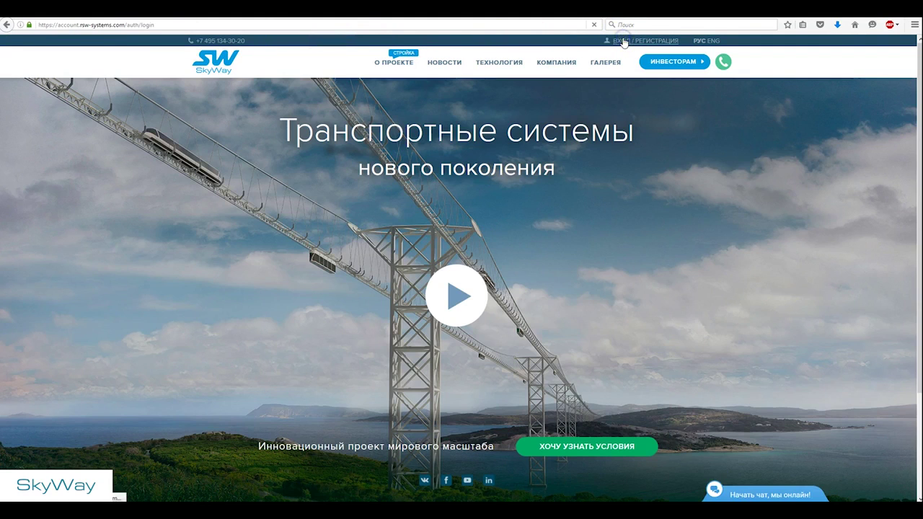
pyautogui.write('se')
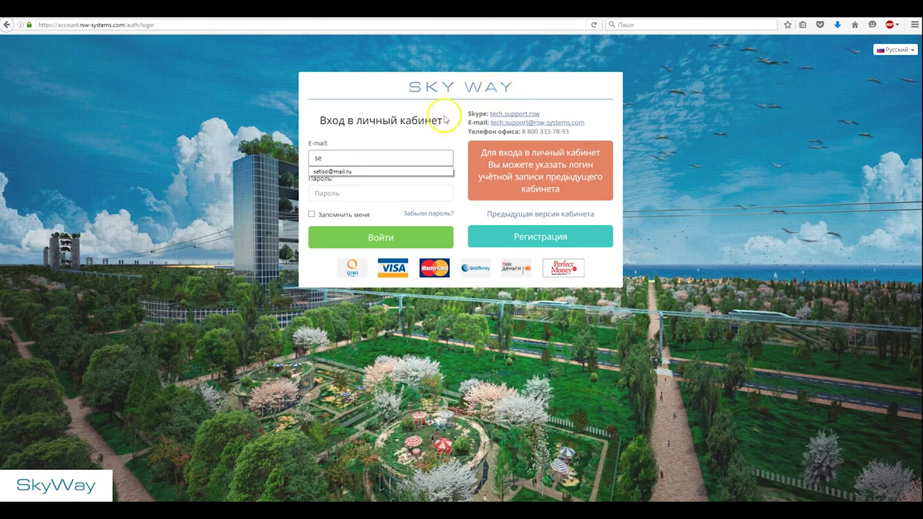
pyautogui.click(339, 171)
pyautogui.click(369, 241)
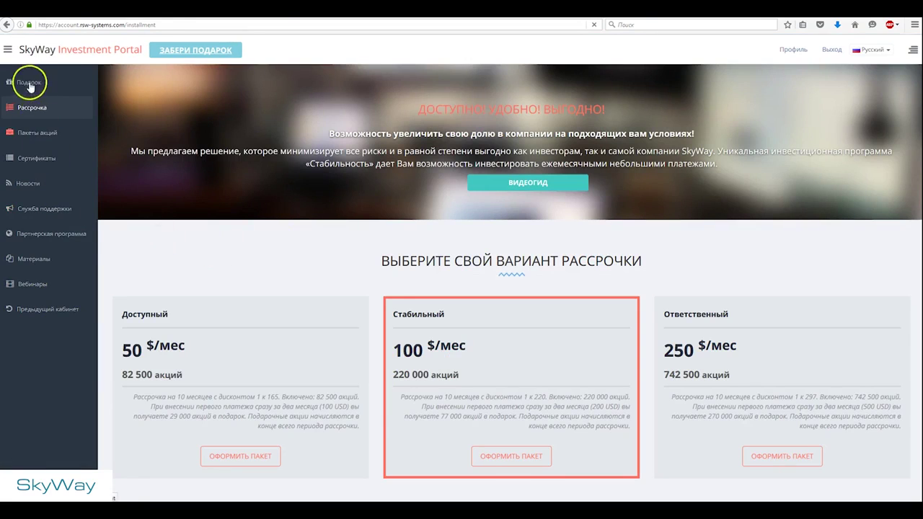
pyautogui.click(32, 284)
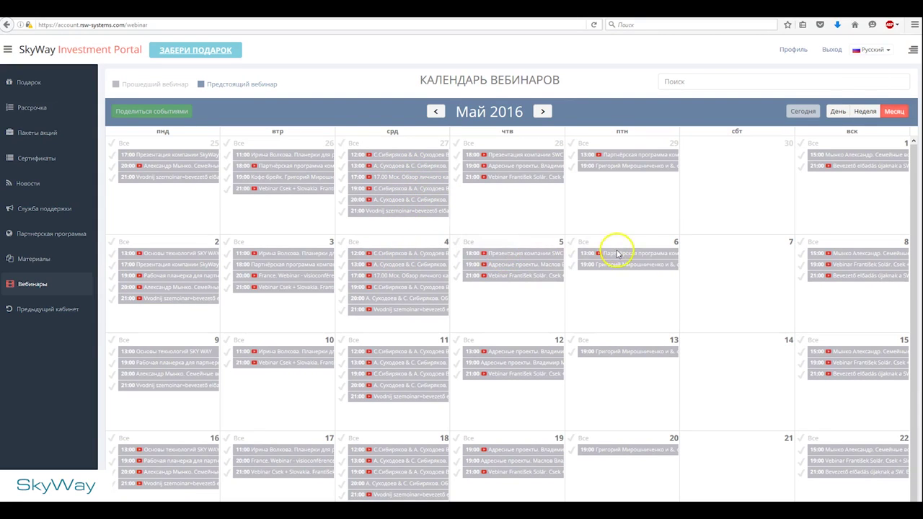
# Browse the webinar calendar forward to June 2016 and back to April 2016, and return to the current month
pyautogui.click(543, 113)
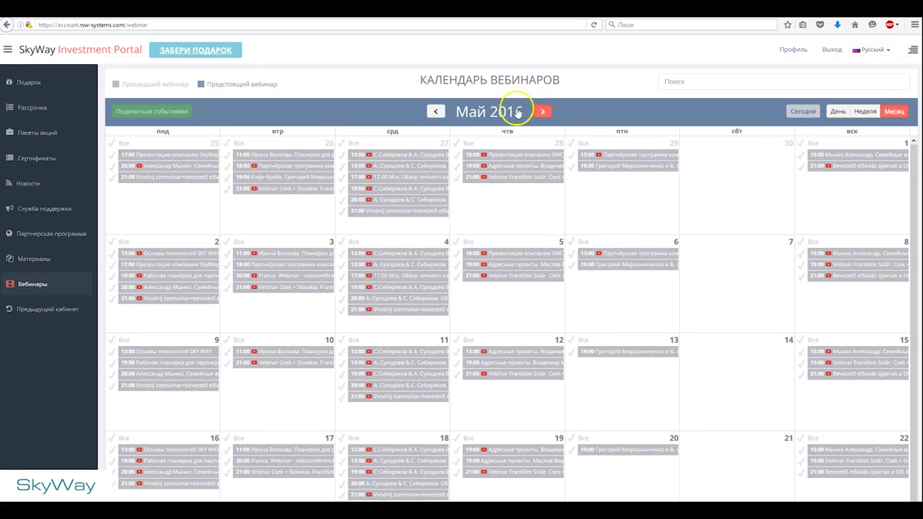
pyautogui.click(436, 112)
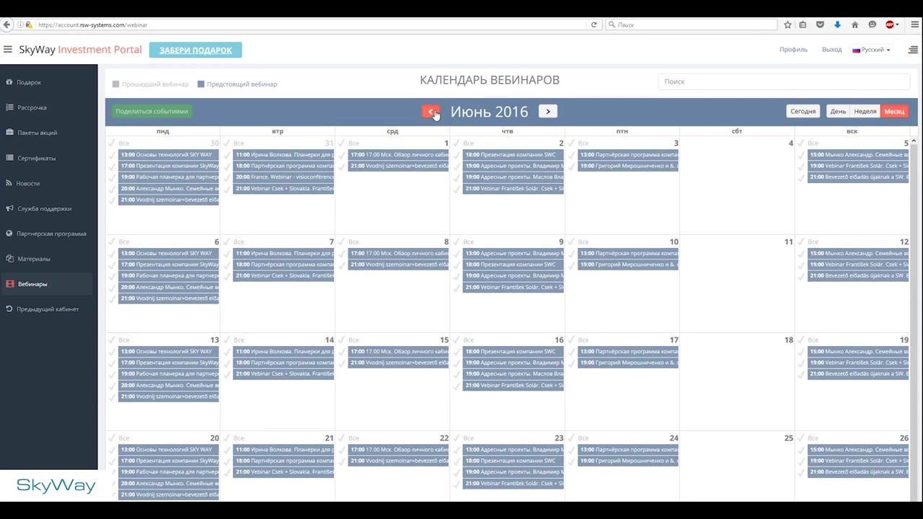
pyautogui.click(434, 112)
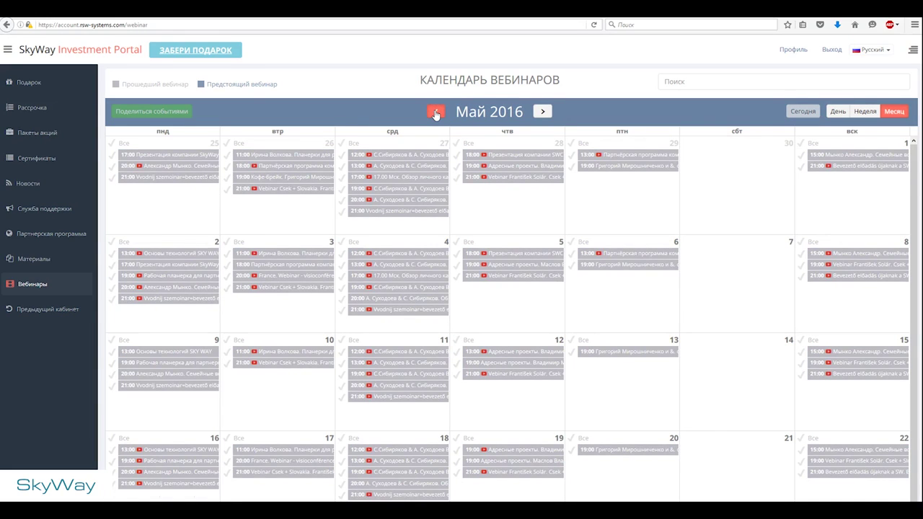
pyautogui.click(435, 112)
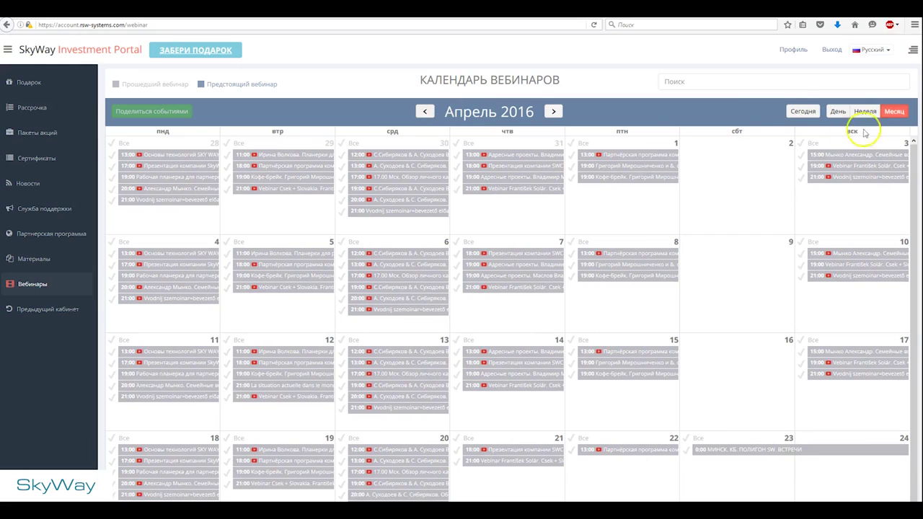
pyautogui.click(801, 113)
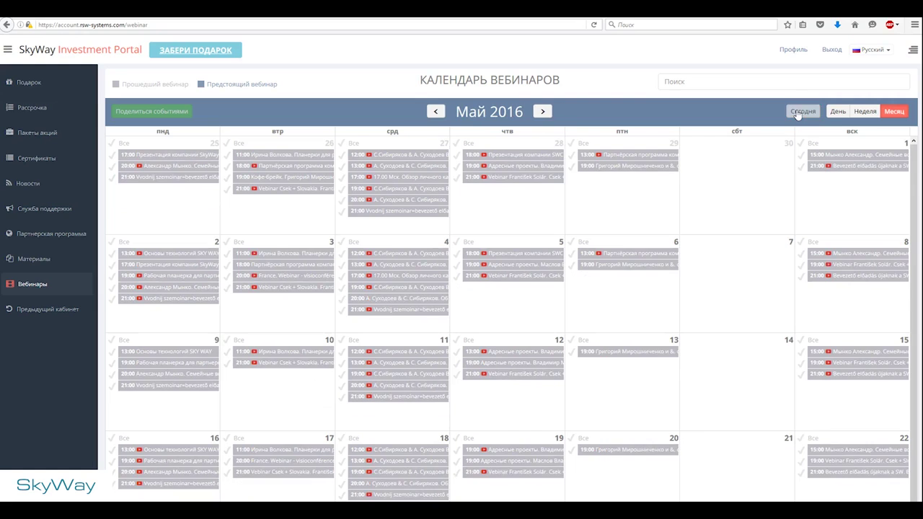
# View the webinar calendar by week and by day, and return to the month view
pyautogui.click(865, 113)
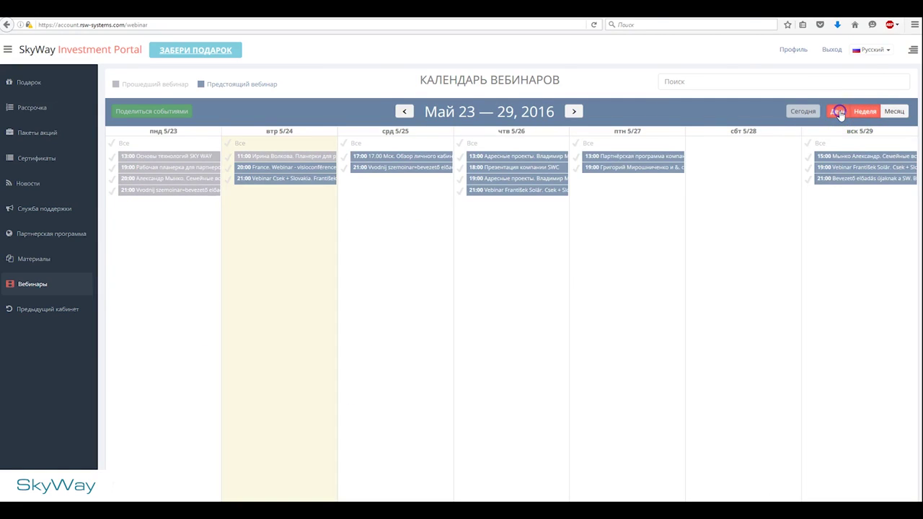
pyautogui.click(838, 113)
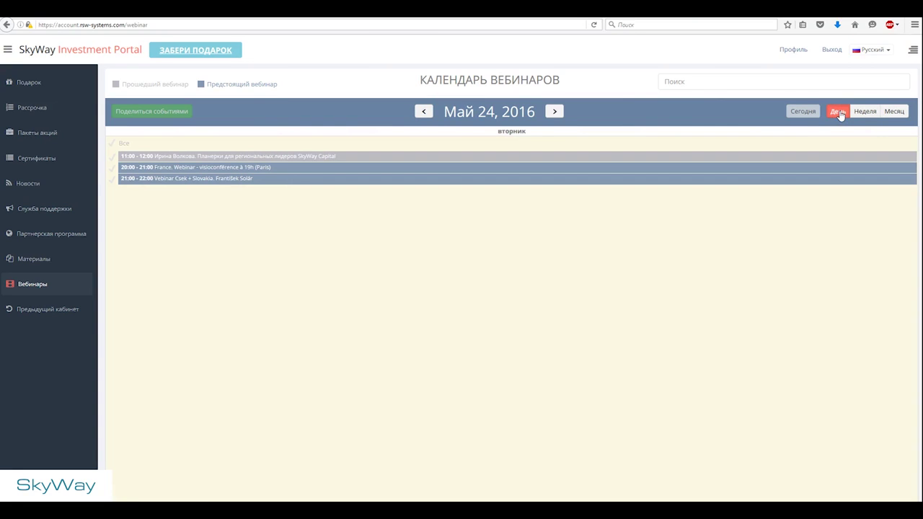
pyautogui.click(892, 112)
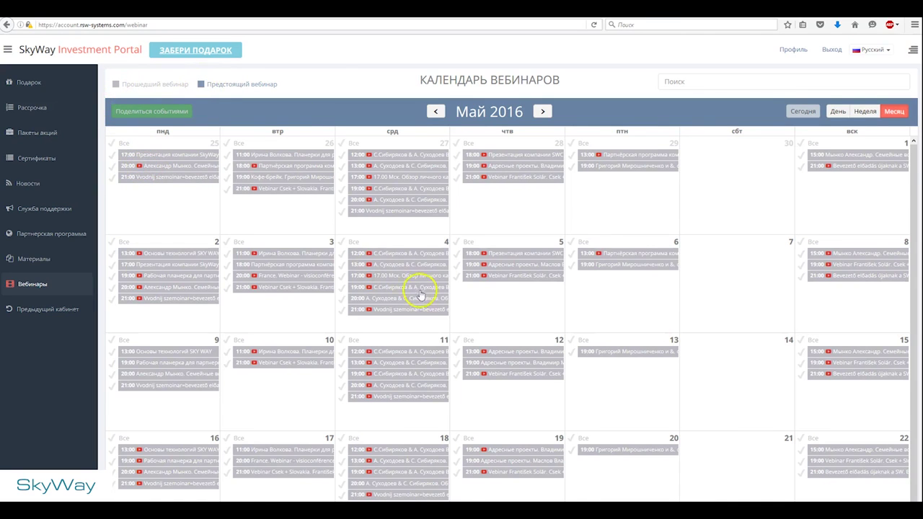
# View the details of the 19:00 webinar on 20 May and close them
pyautogui.scroll(-4, 421, 295)
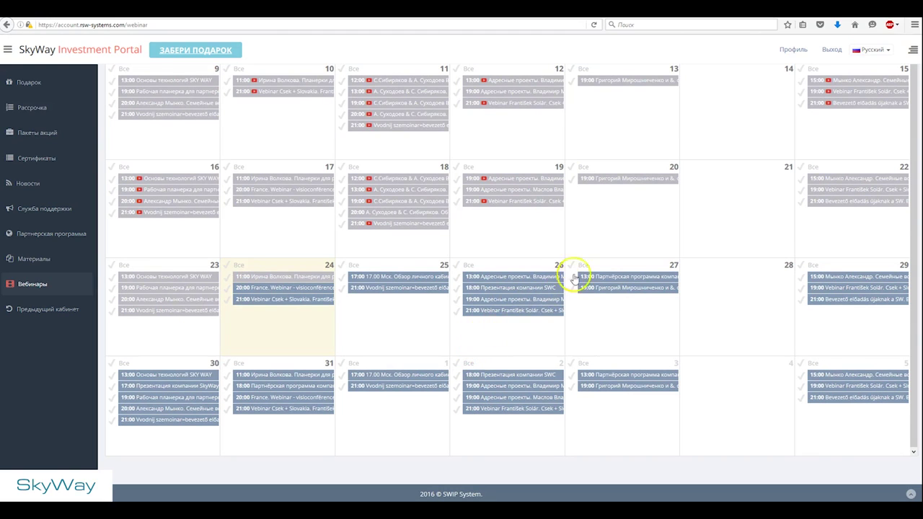
pyautogui.click(592, 178)
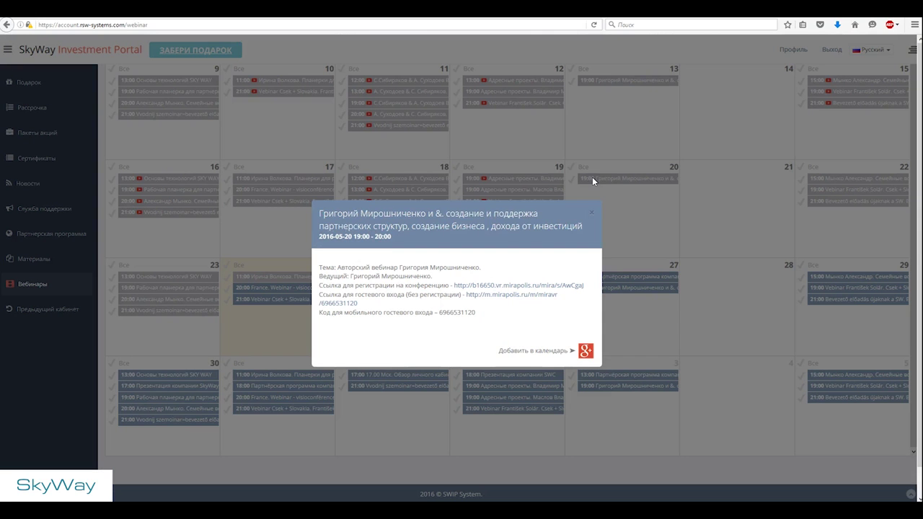
pyautogui.click(592, 216)
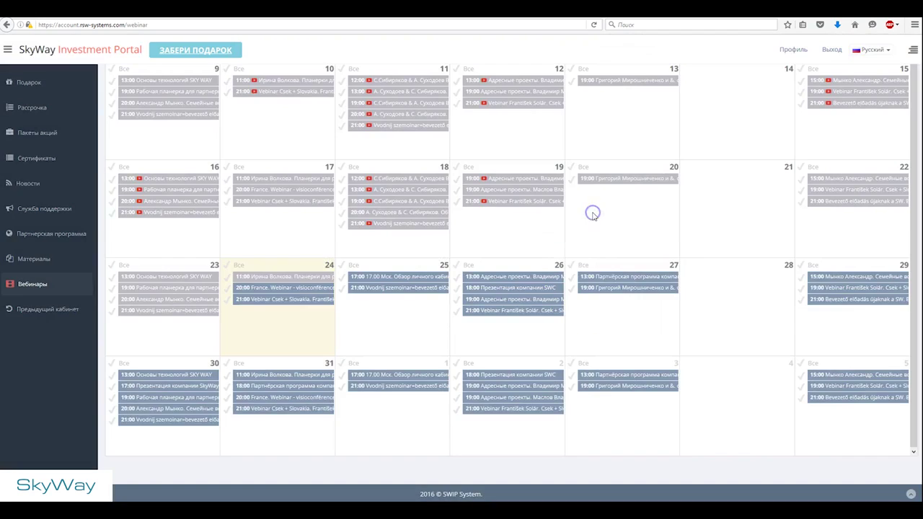
# Open the first 19:00 webinar on 19 May, play its recording, and close it
pyautogui.click(504, 179)
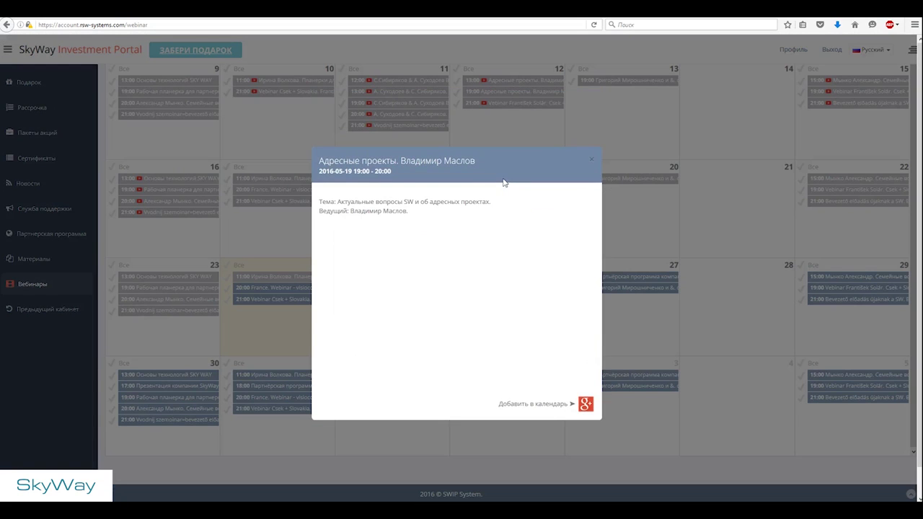
pyautogui.click(457, 300)
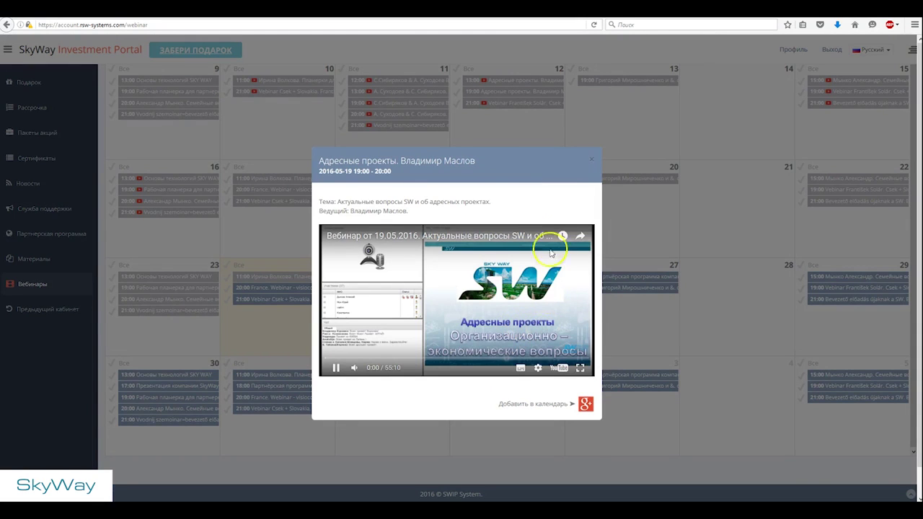
pyautogui.click(589, 161)
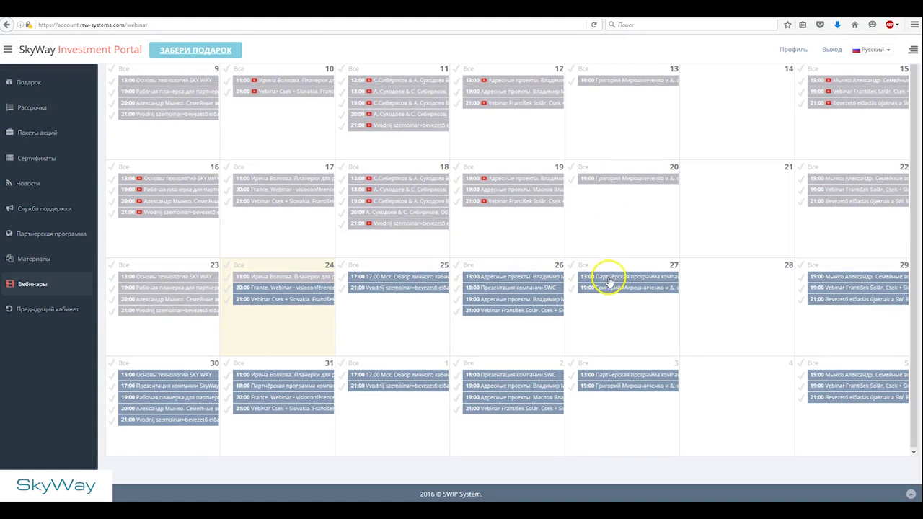
# Open the 19:00 webinar on 27 May, use the option for adding it to the Google calendar, and close its details
pyautogui.click(603, 288)
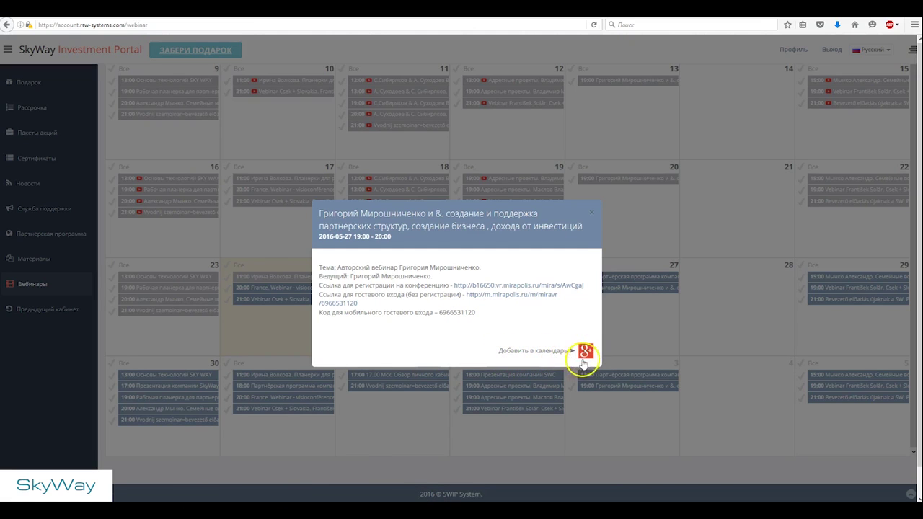
pyautogui.click(585, 351)
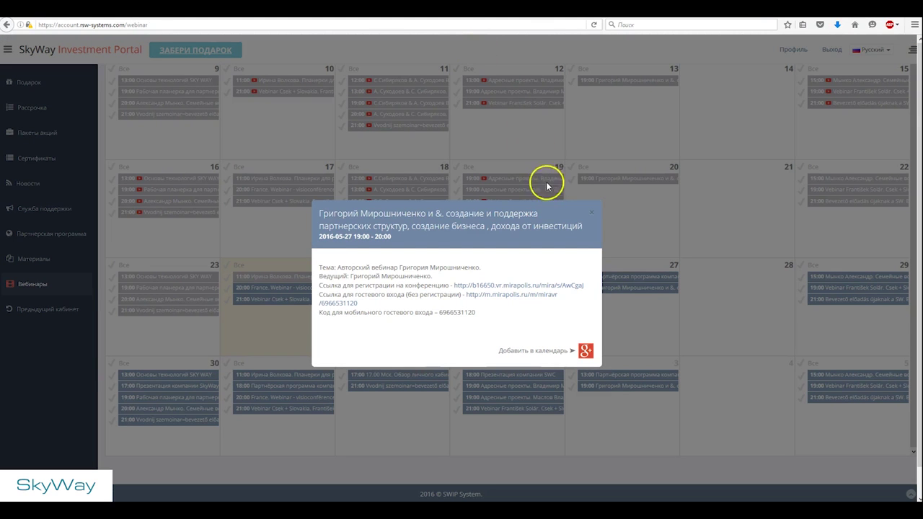
pyautogui.click(592, 212)
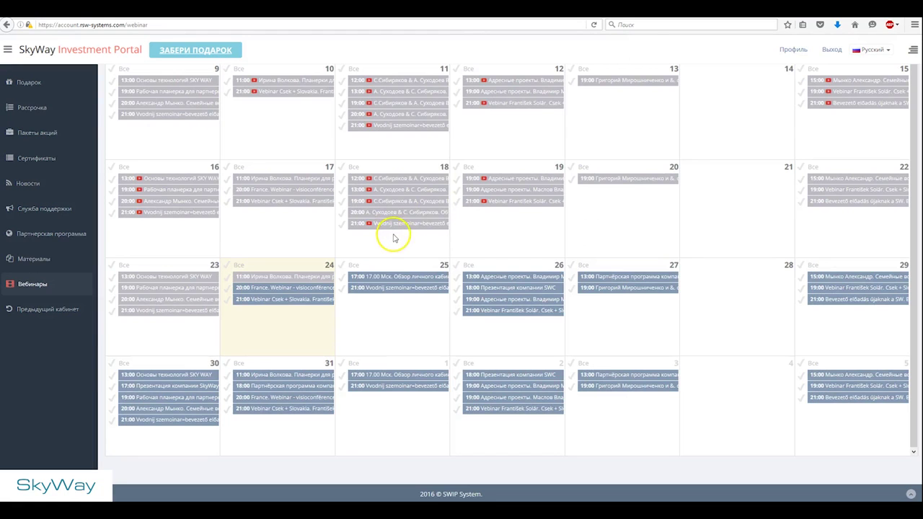
# Try to share all the webinars of 27 and 28 April by e-mail, and clear their selection
pyautogui.scroll(6, 393, 230)
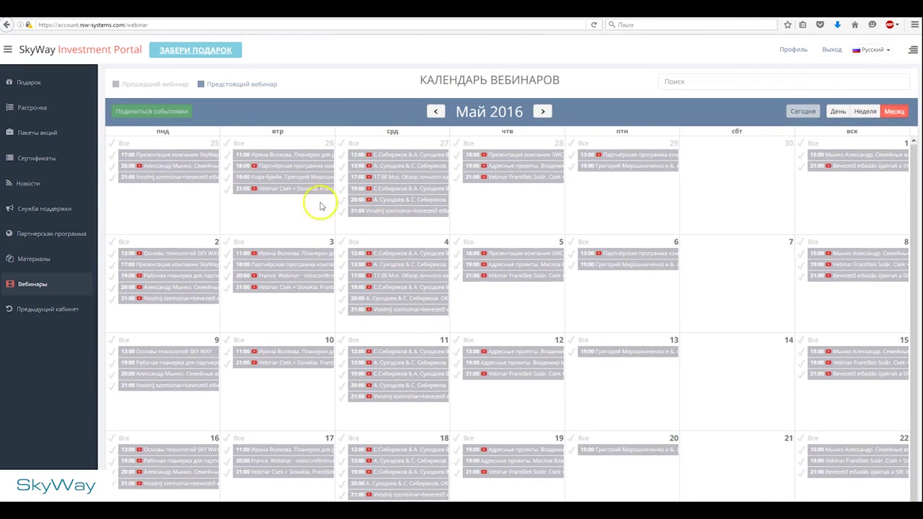
pyautogui.click(137, 114)
pyautogui.click(242, 145)
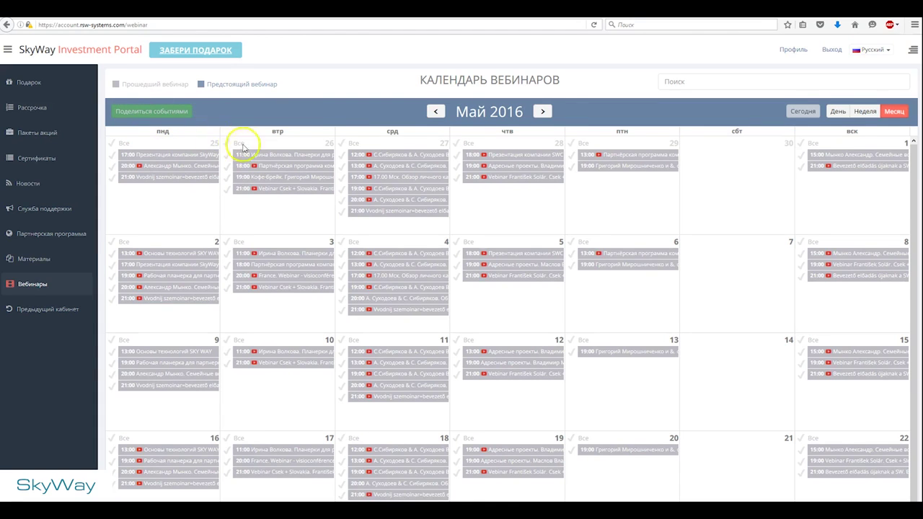
pyautogui.click(341, 144)
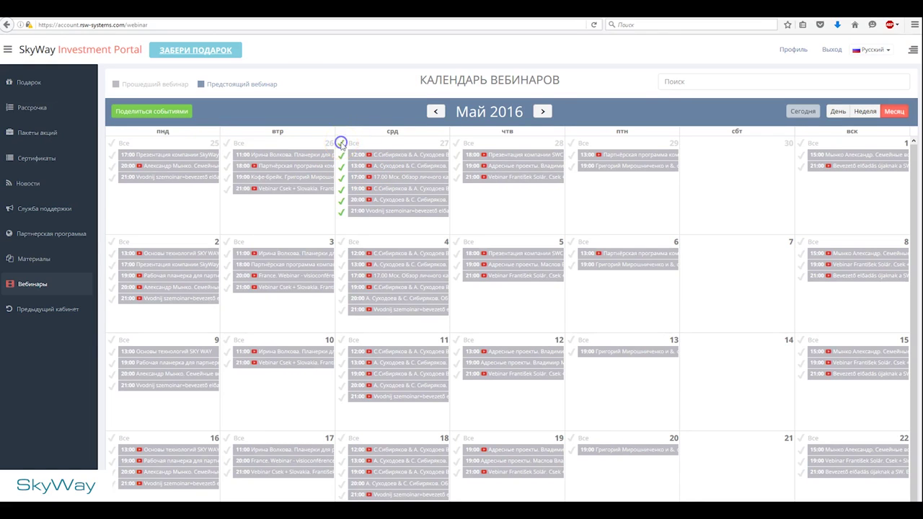
pyautogui.click(457, 144)
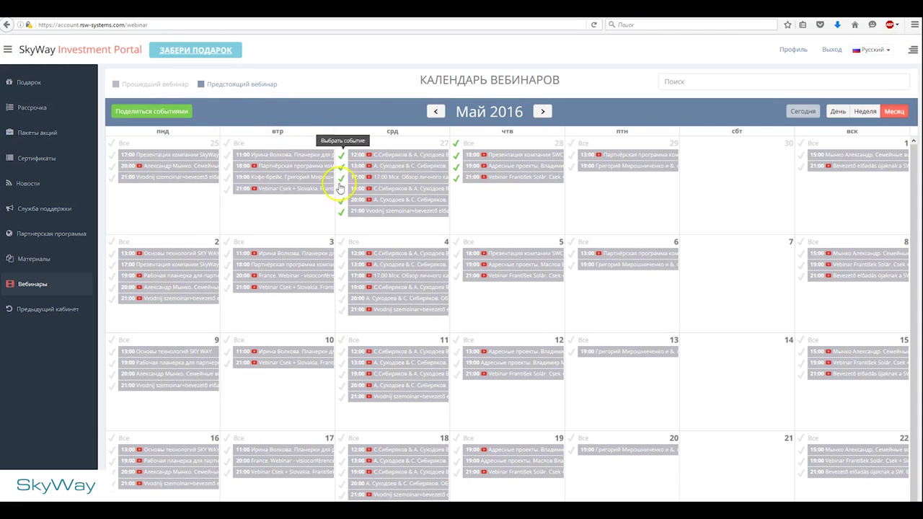
pyautogui.click(378, 168)
pyautogui.click(172, 112)
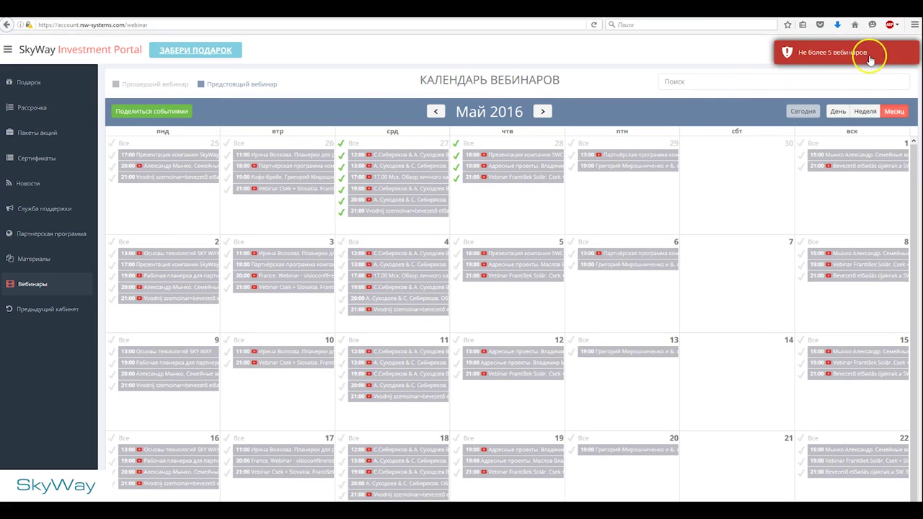
pyautogui.click(455, 144)
# Select all the webinars of 2 June and open the form for sharing them
pyautogui.scroll(-5, 364, 303)
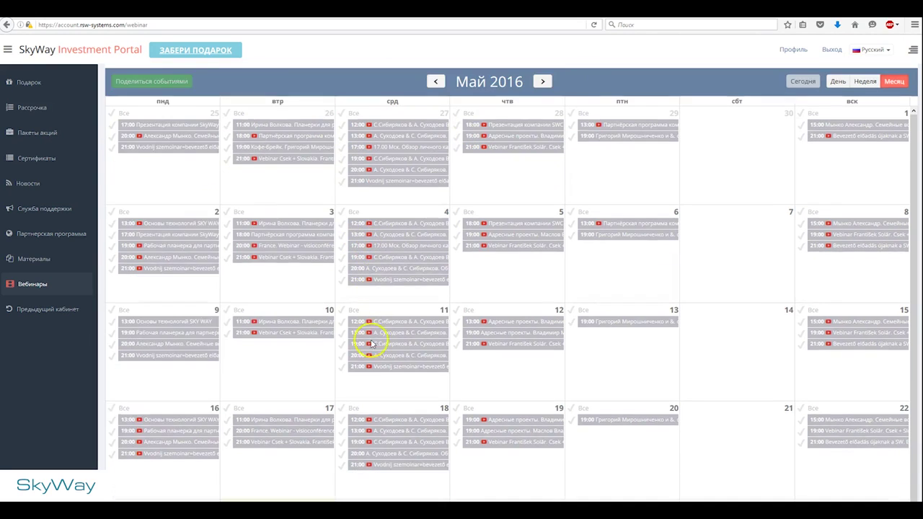
pyautogui.click(457, 364)
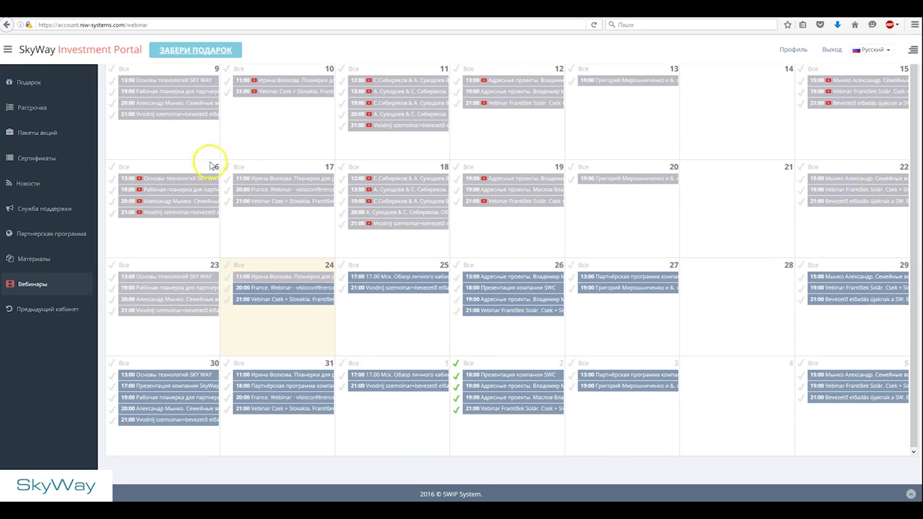
pyautogui.click(272, 143)
pyautogui.scroll(4, 271, 145)
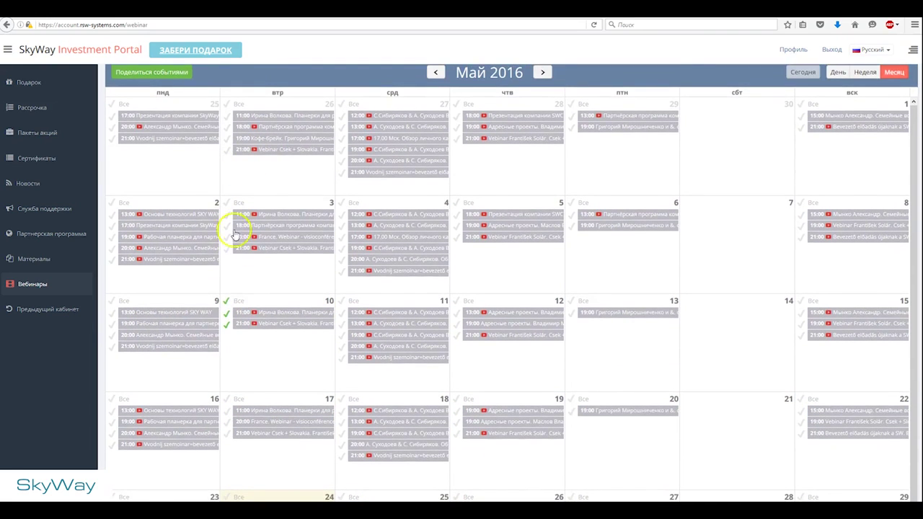
pyautogui.click(166, 74)
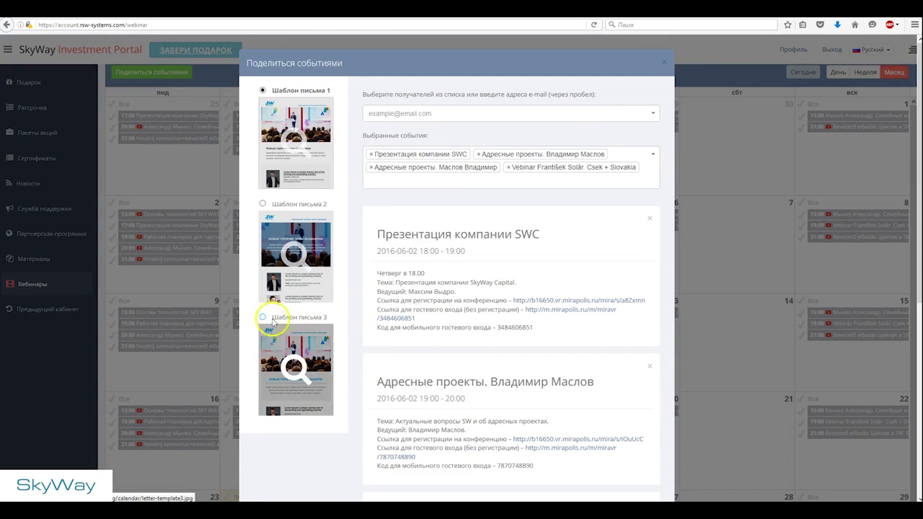
# Choose letter template 3 for the shared webinars and add the recipient's e-mail address
pyautogui.click(262, 317)
pyautogui.click(292, 350)
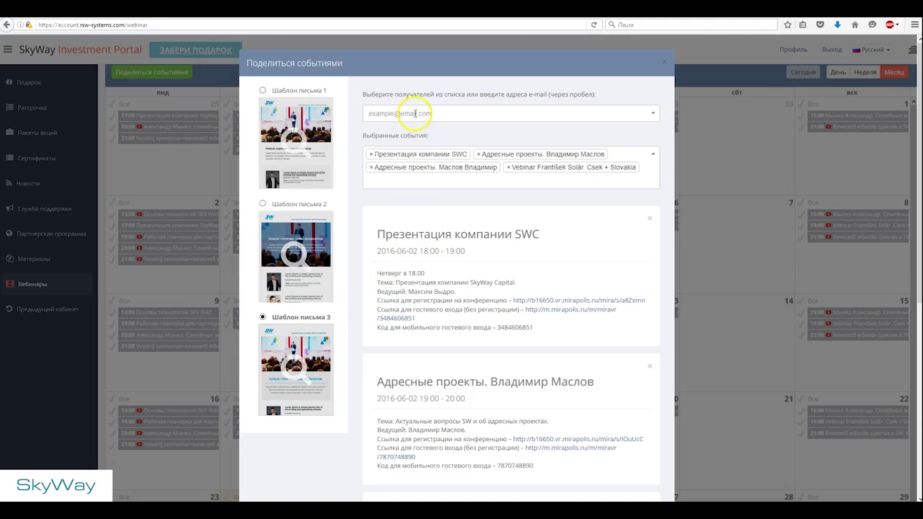
pyautogui.click(415, 113)
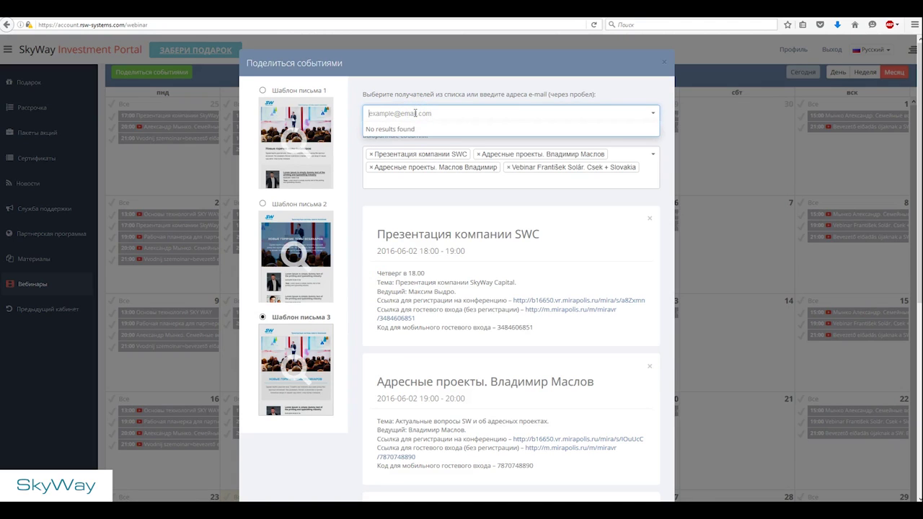
pyautogui.hotkey('ctrl', 'v')
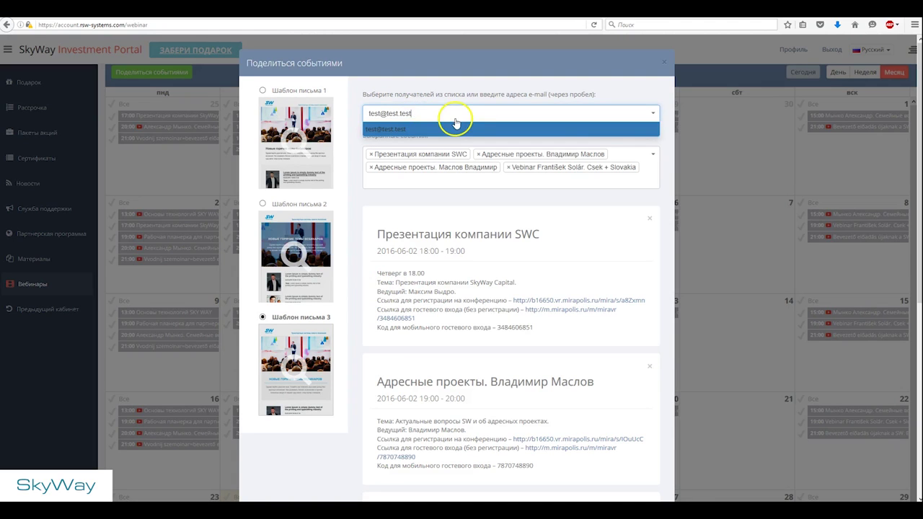
pyautogui.press('Return')
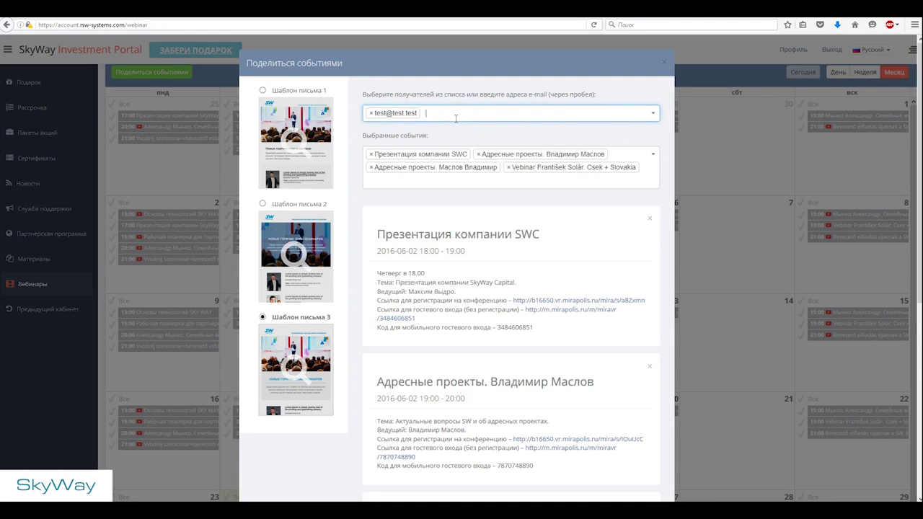
pyautogui.click(651, 114)
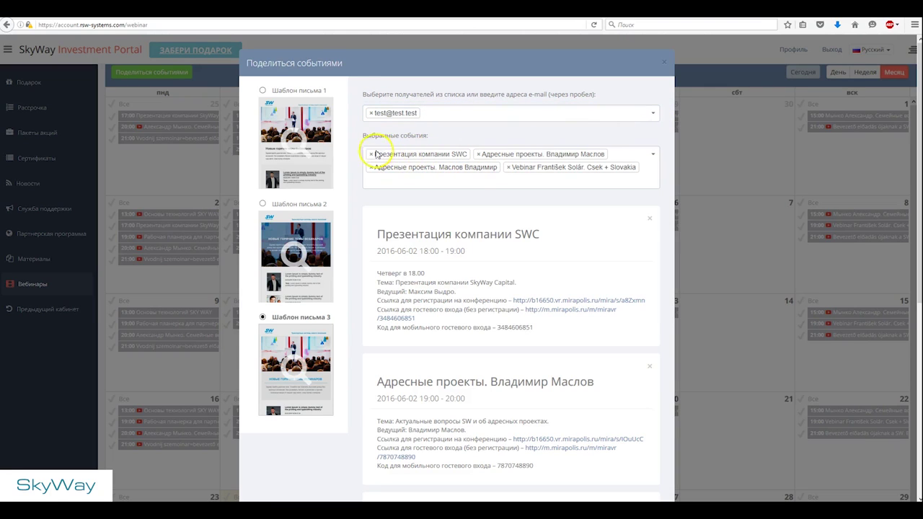
# Remove the recipient's e-mail address from the sharing form and enter it again
pyautogui.click(371, 114)
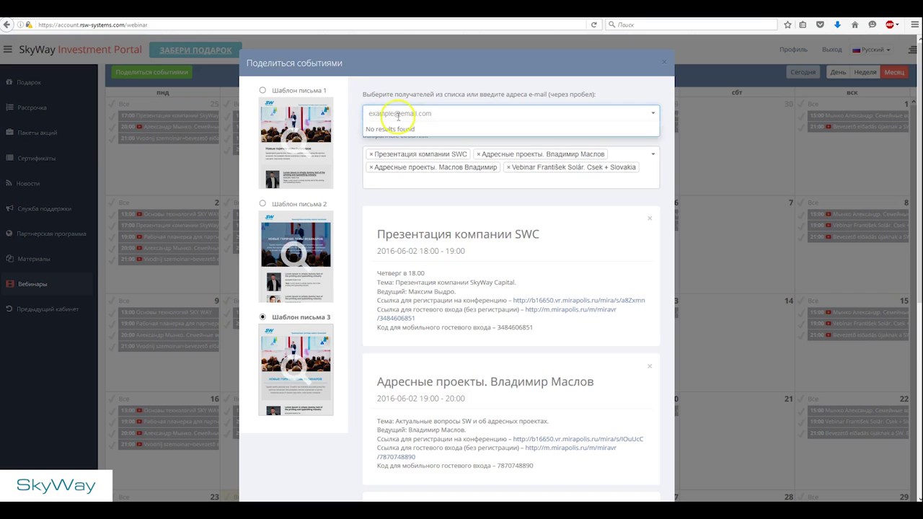
pyautogui.hotkey('ctrl', 'v')
pyautogui.press('Return')
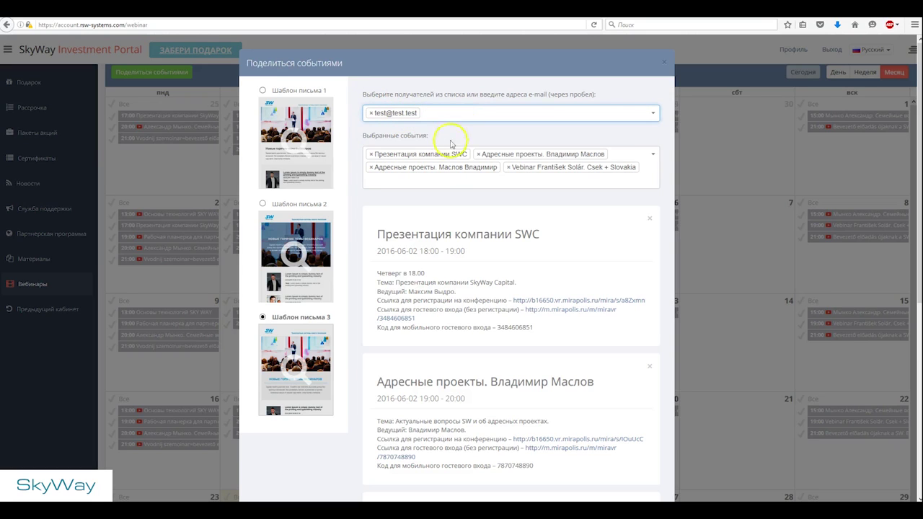
# Remove the 18:00 event "Презентация компании SWC" from the selected events and review the remaining webinars of 2 June
pyautogui.click(649, 218)
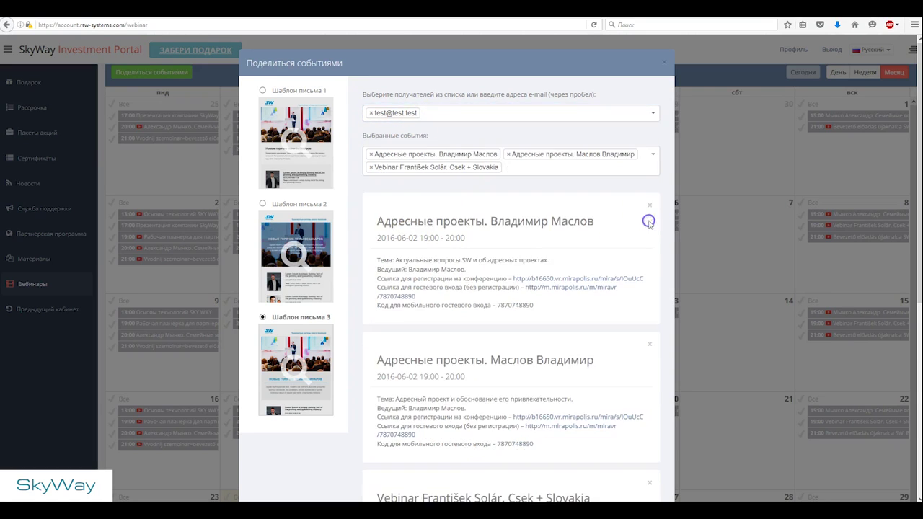
pyautogui.scroll(-3, 612, 255)
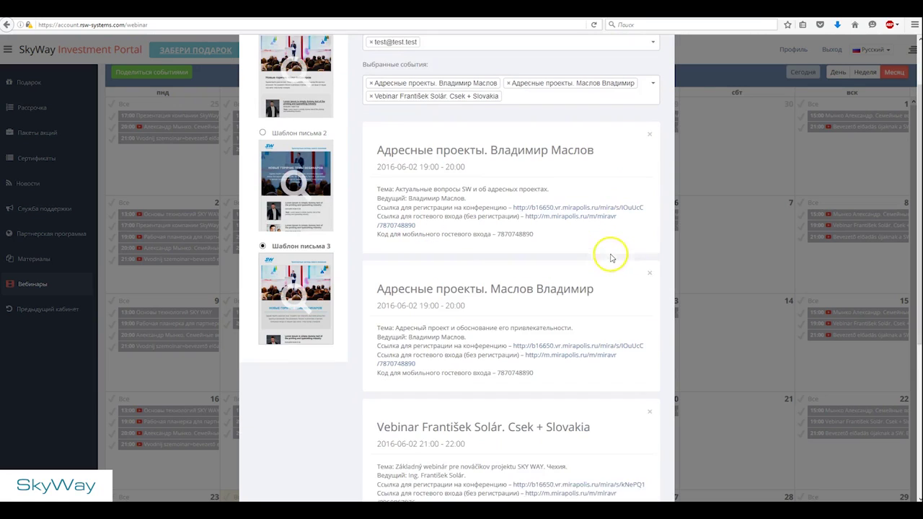
pyautogui.scroll(-3, 585, 288)
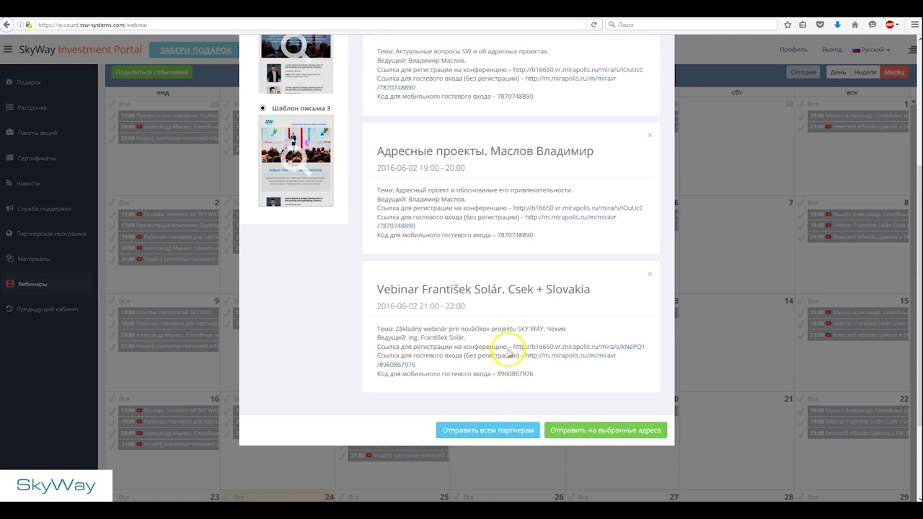
# Clear the recipient's e-mail address from the sharing form and locate the option for sending the events to all partners
pyautogui.scroll(4, 483, 241)
pyautogui.scroll(2, 483, 241)
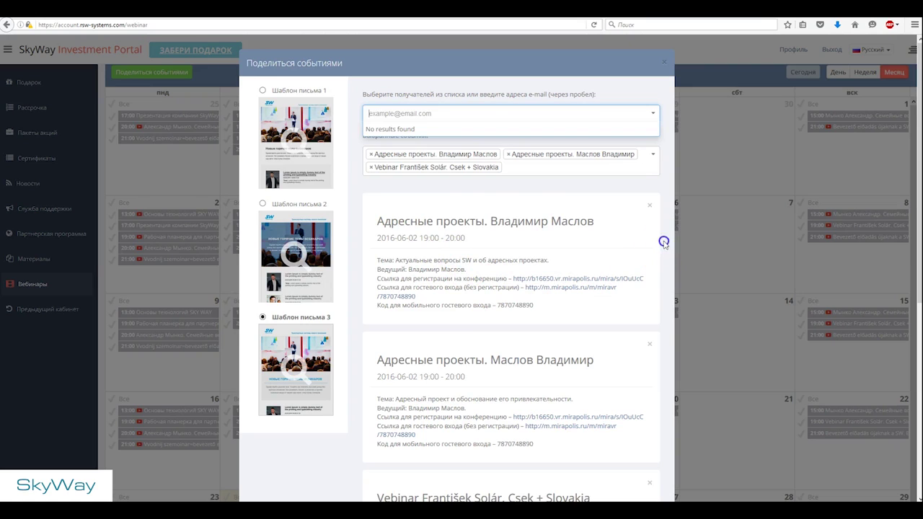
pyautogui.scroll(-5, 662, 249)
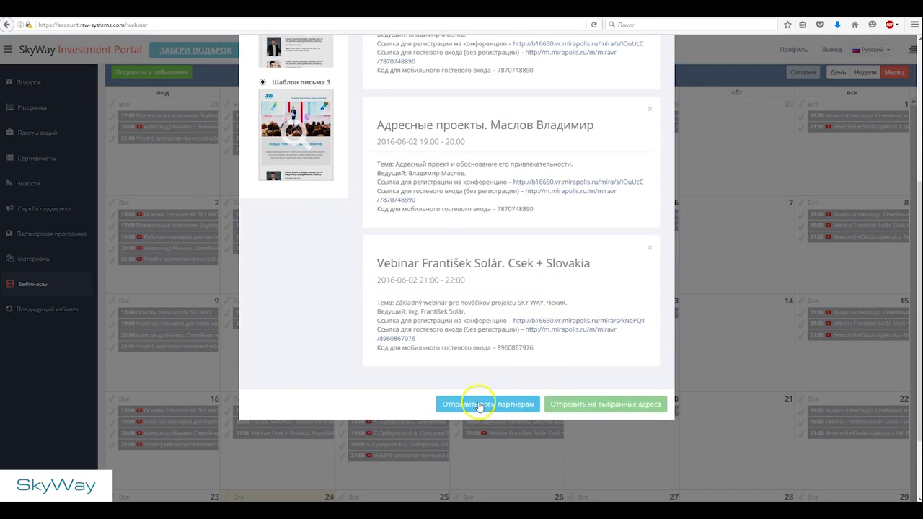